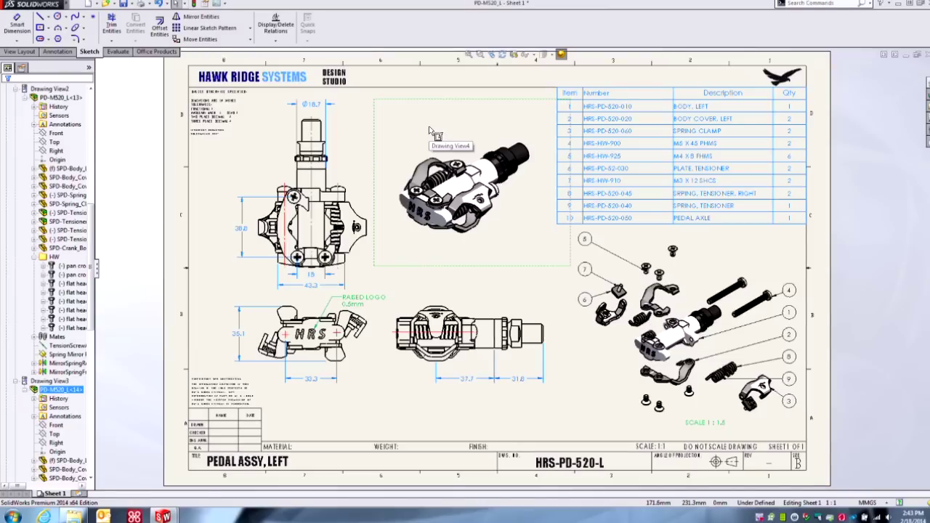
Publish the HRS-PD-520-L pedal drawing as an eDrawings file from the Save flyout
left_click(131, 3)
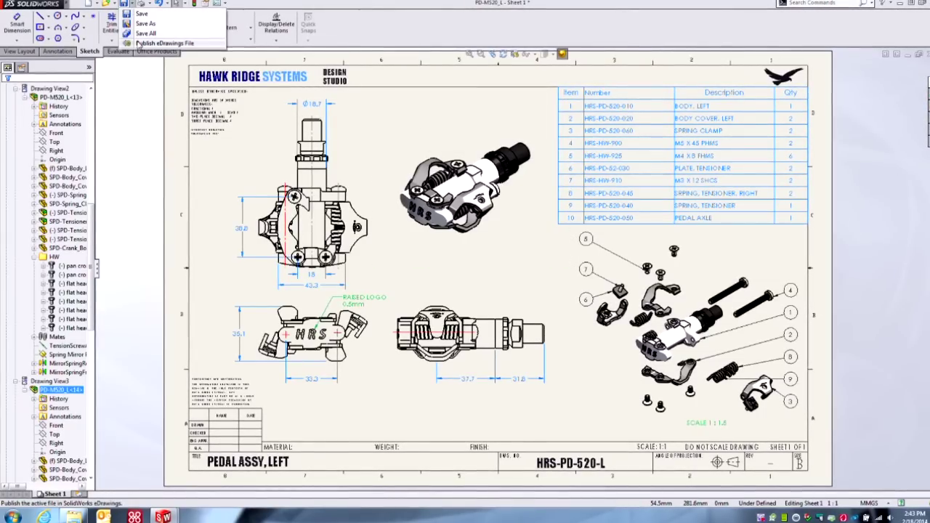
left_click(157, 44)
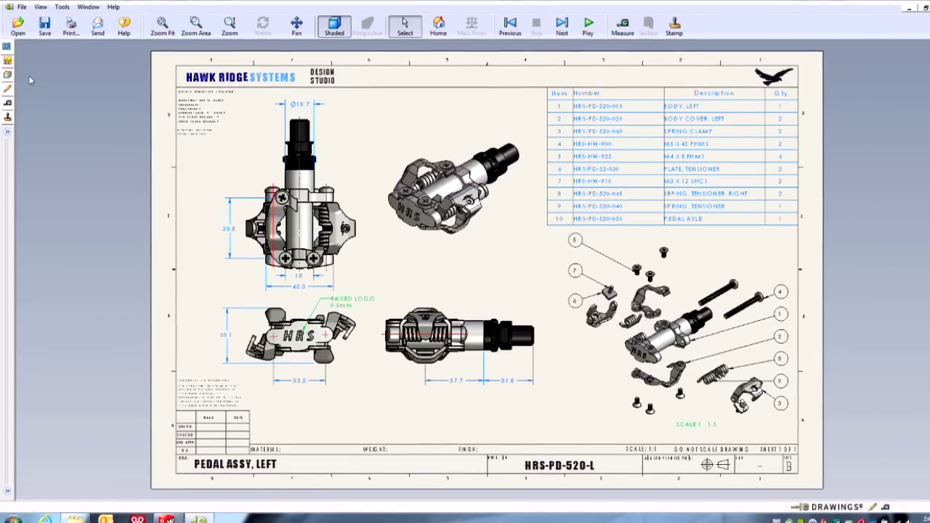
Show the markup comments and tools, and zoom in on the pedal's side view
left_click(7, 88)
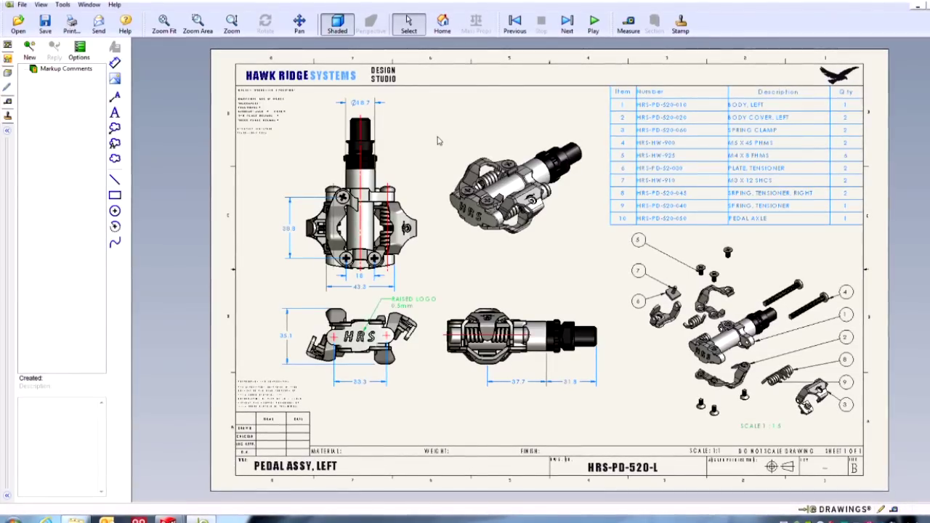
scroll(454, 297, "up", 4)
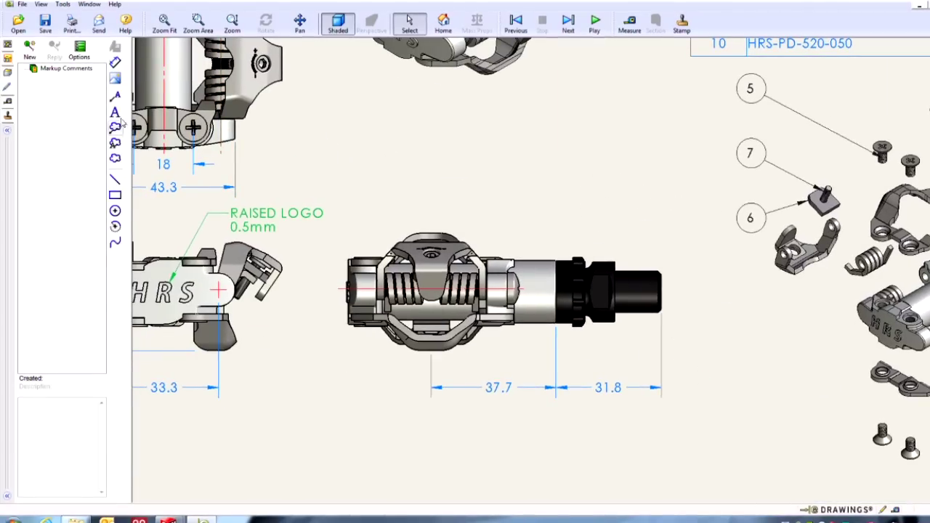
Add a cloud note 'Add overall ref dims' stretched around the side view's 37.7 and 31.8 dimensions
left_click(353, 183)
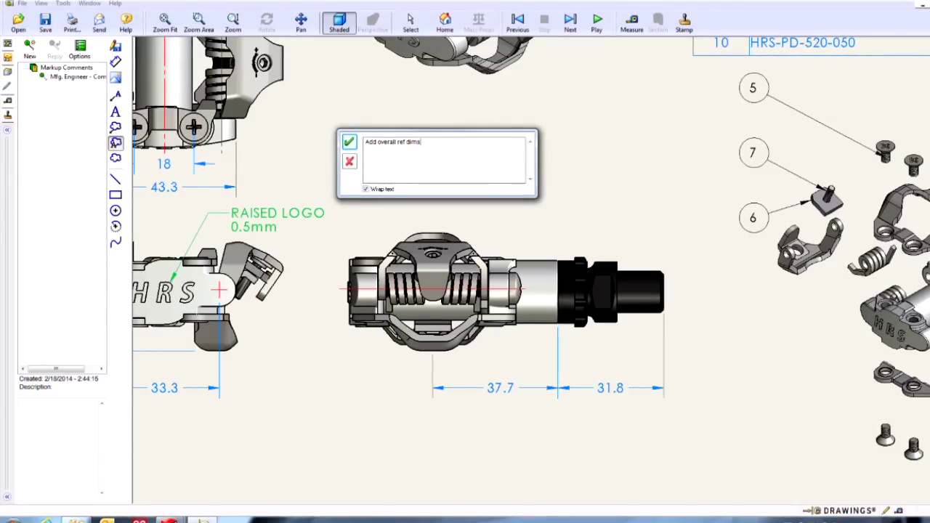
left_click(348, 142)
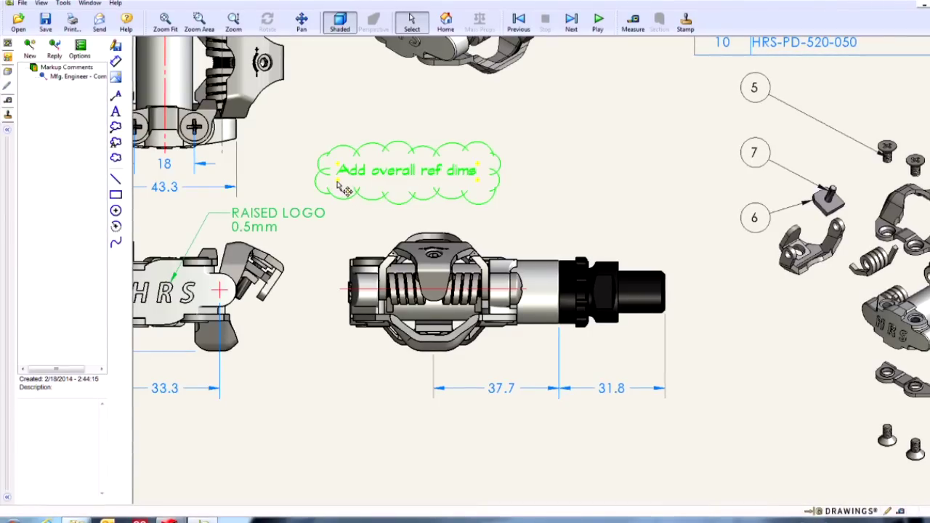
left_click_drag(345, 191, 358, 448)
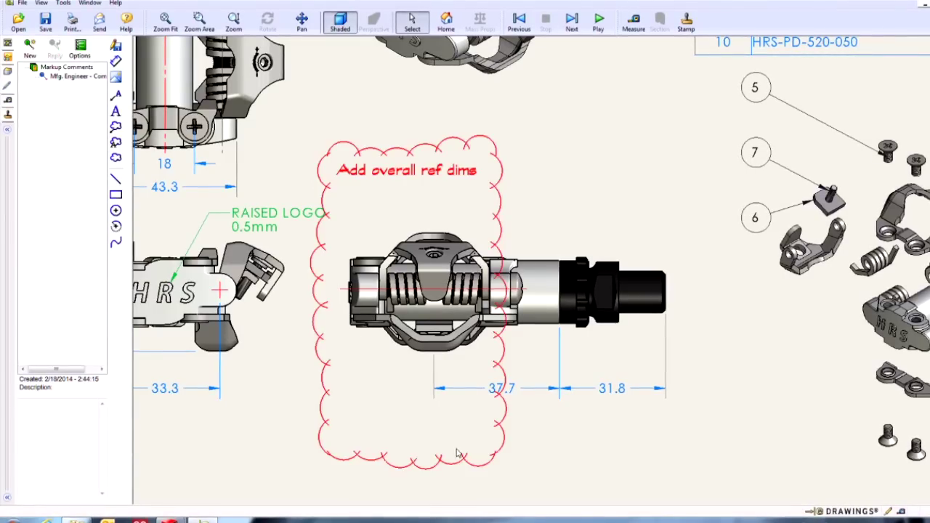
left_click(503, 442)
left_click_drag(481, 450, 712, 454)
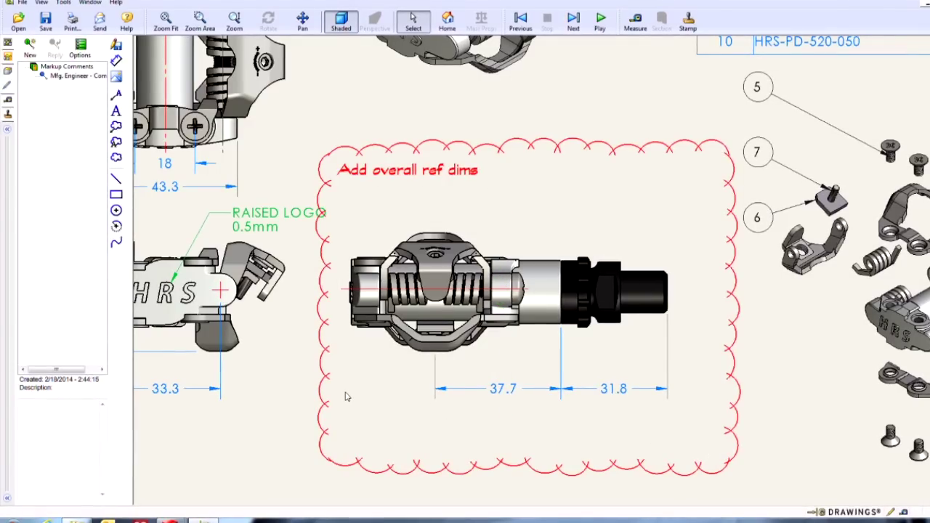
middle_click_drag(396, 401, 588, 392)
middle_click_drag(304, 275, 338, 254)
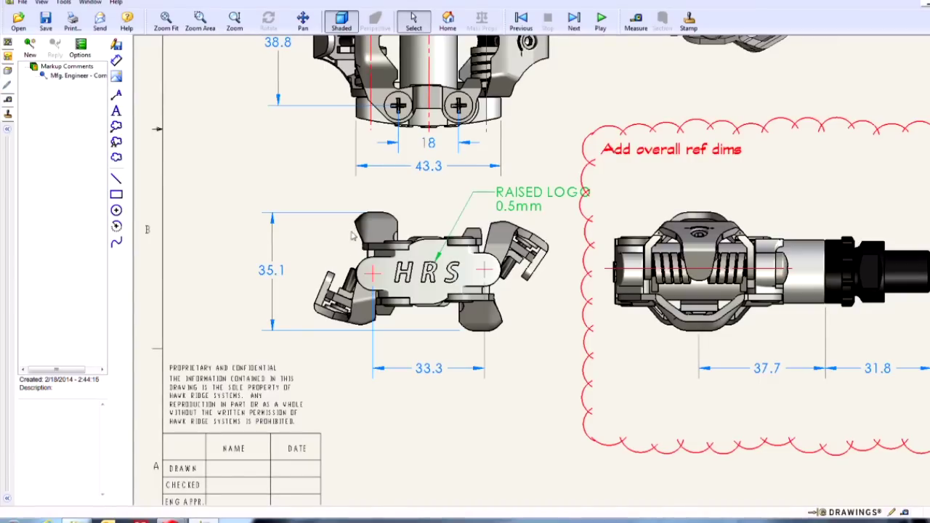
Add a leader note 'Expensive! Decal or engraving?' on the HRS logo, then return to the full sheet
left_click(118, 95)
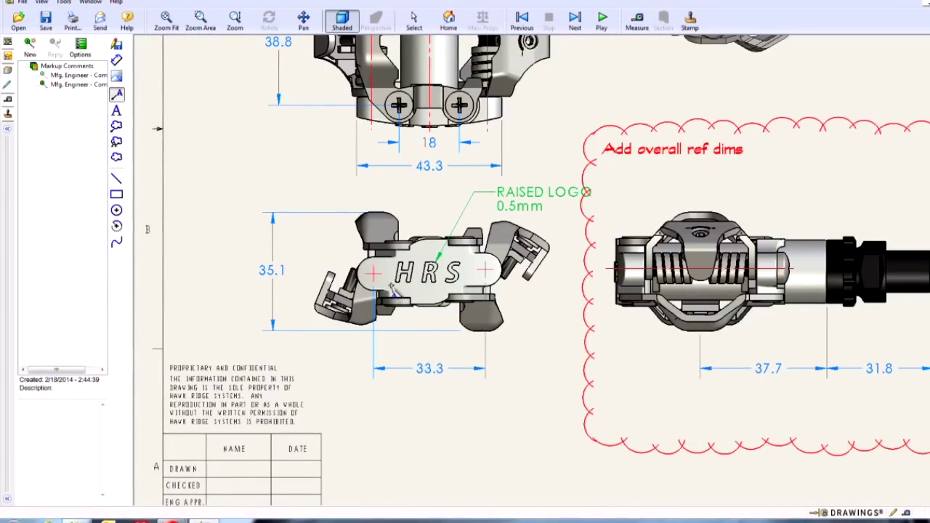
left_click(390, 286)
left_click(430, 418)
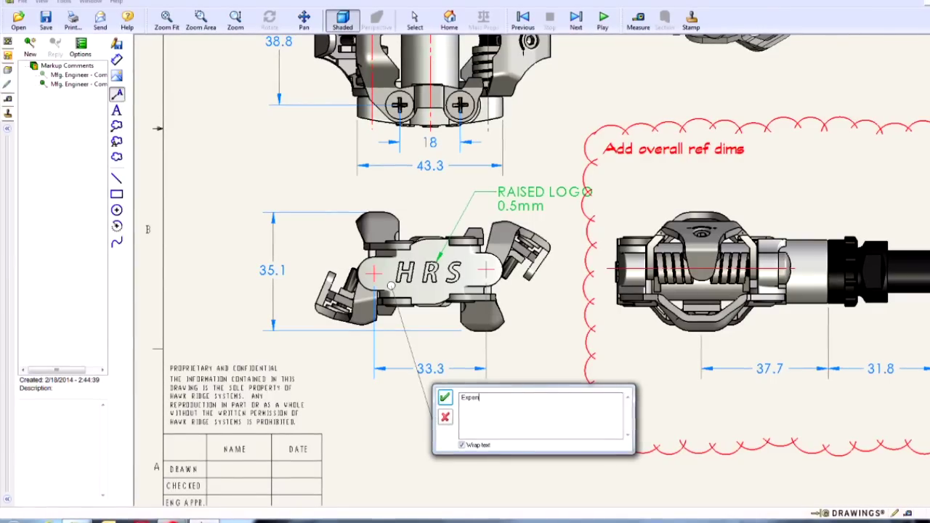
type("Expensive! Decal ")
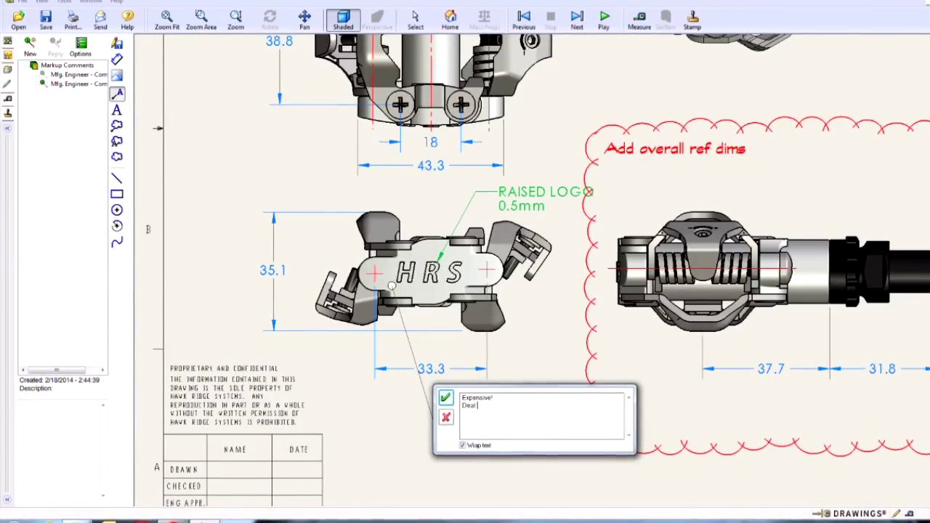
type("or")
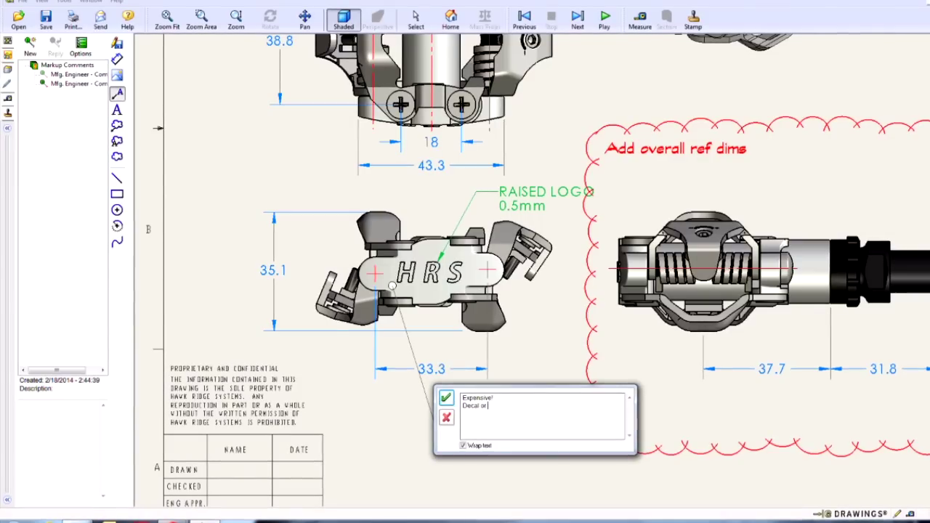
type(" engraving")
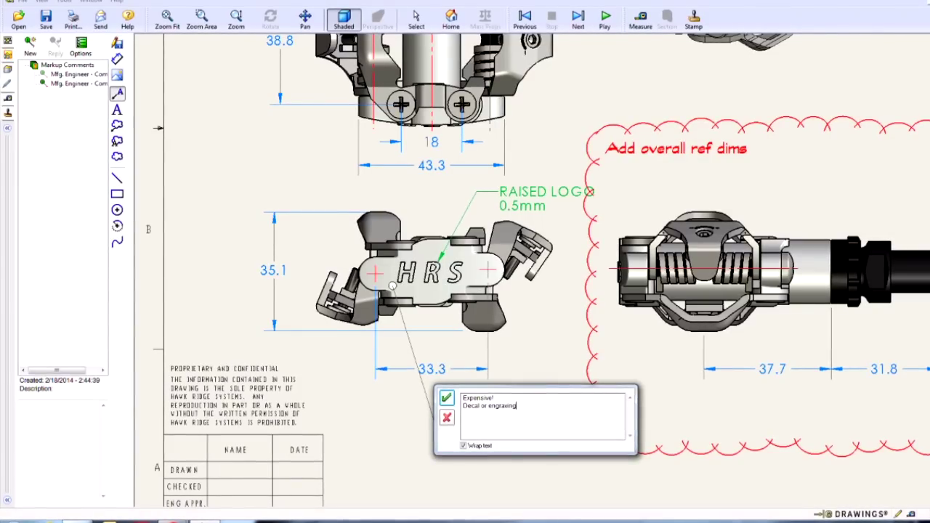
type("?")
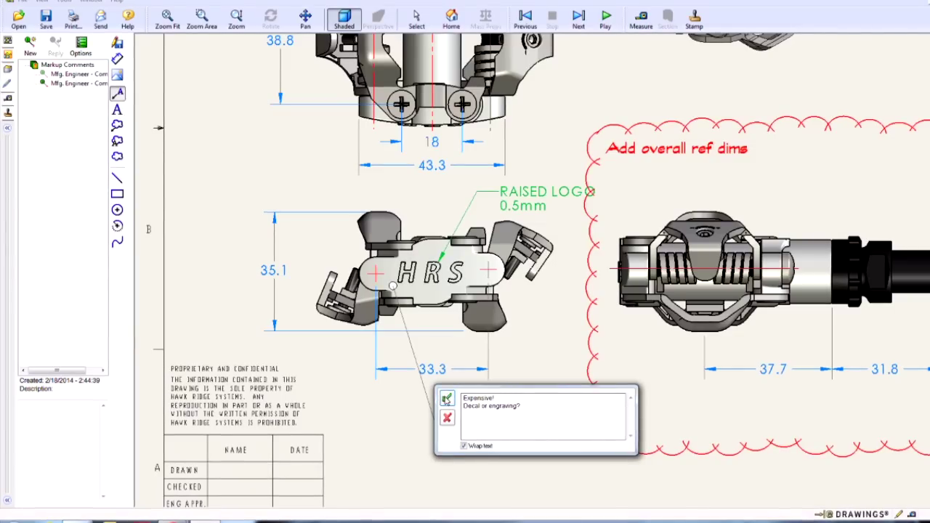
left_click(446, 399)
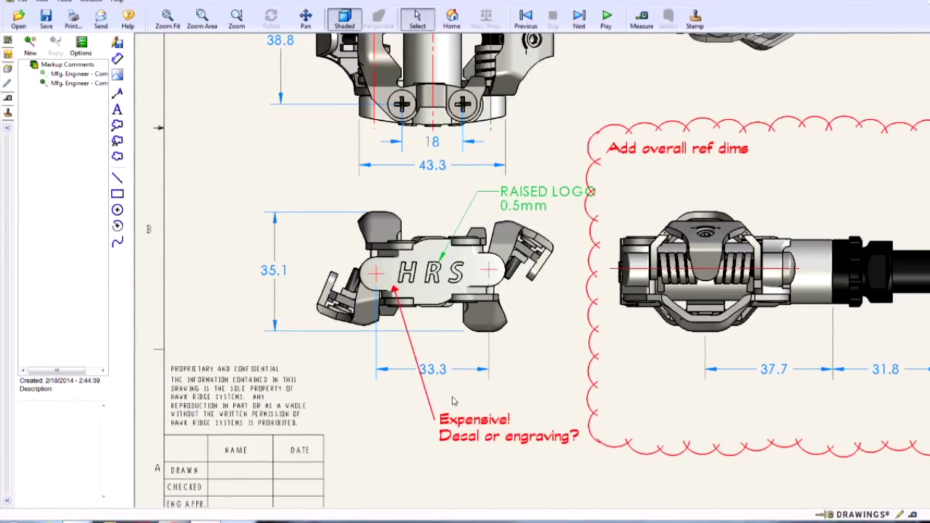
left_click(450, 25)
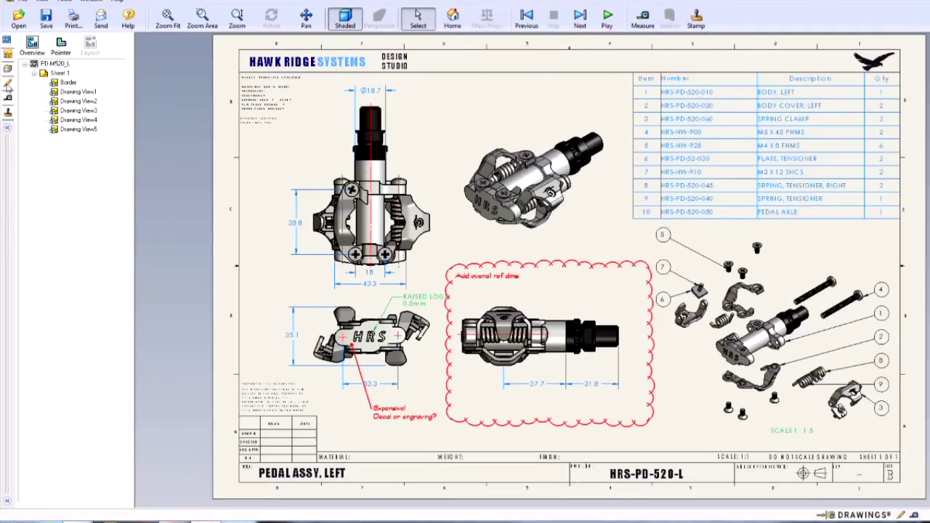
left_click(7, 84)
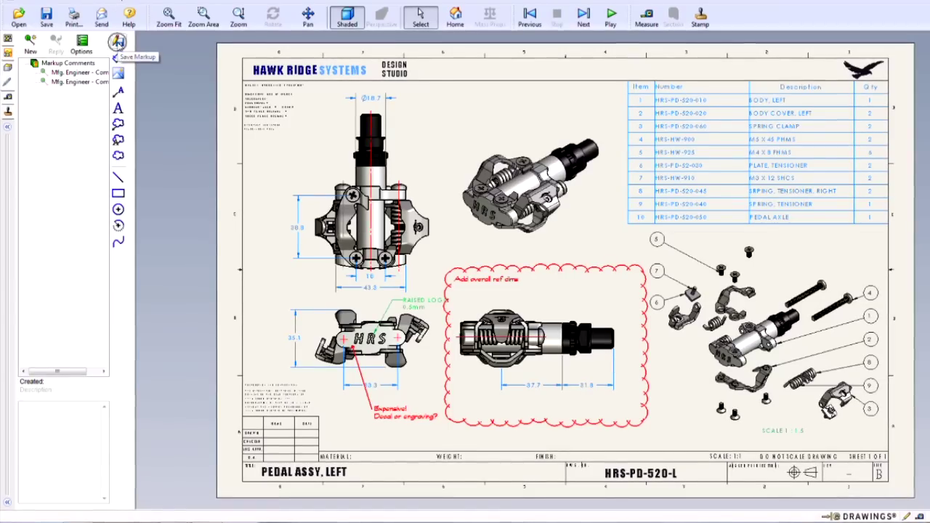
Save all reviewers' markup as the eDrawing markup file 'Markup'
left_click(118, 43)
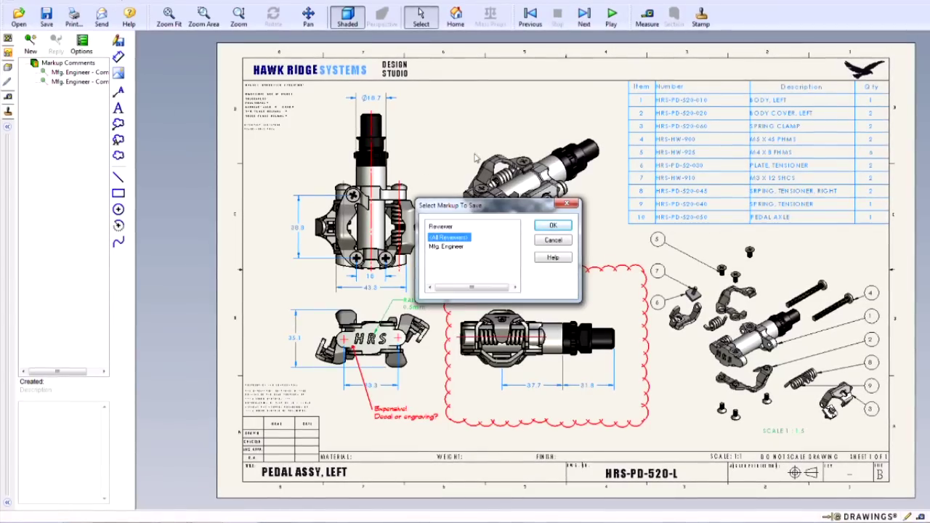
left_click(550, 225)
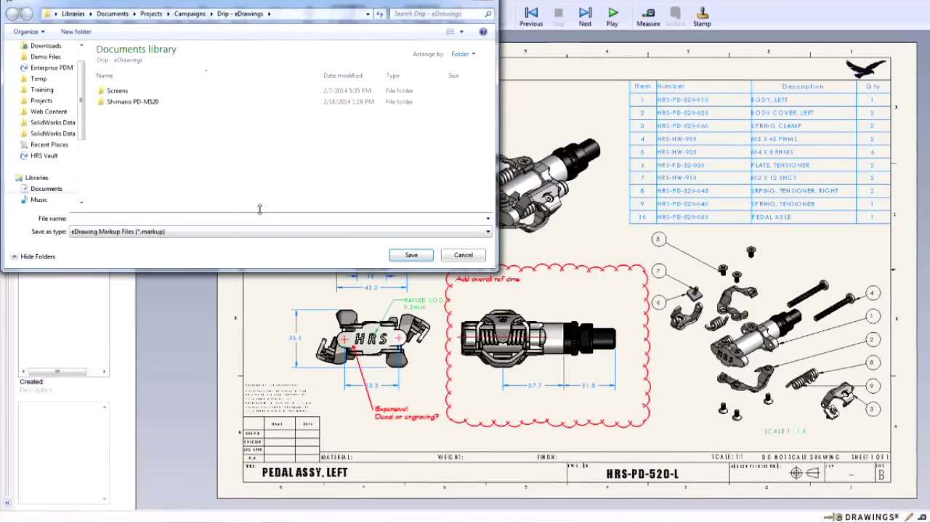
type("Ma")
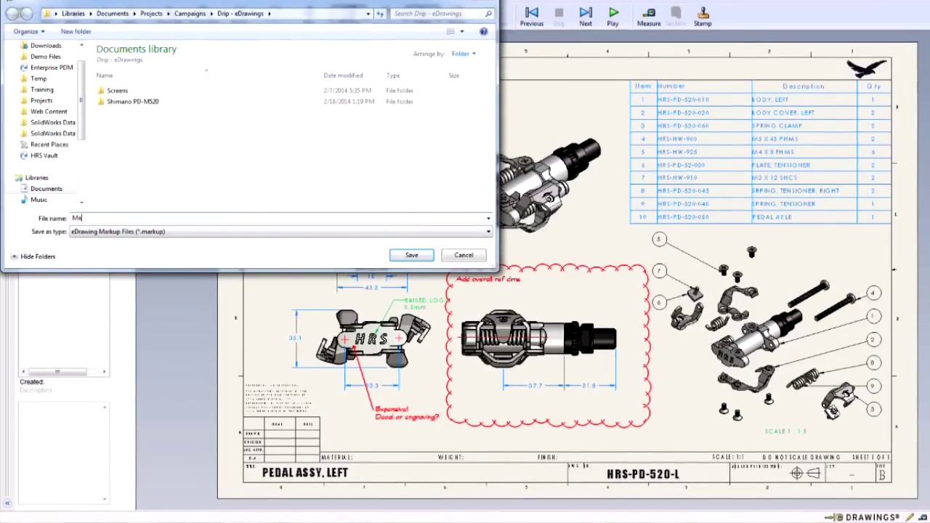
type("r")
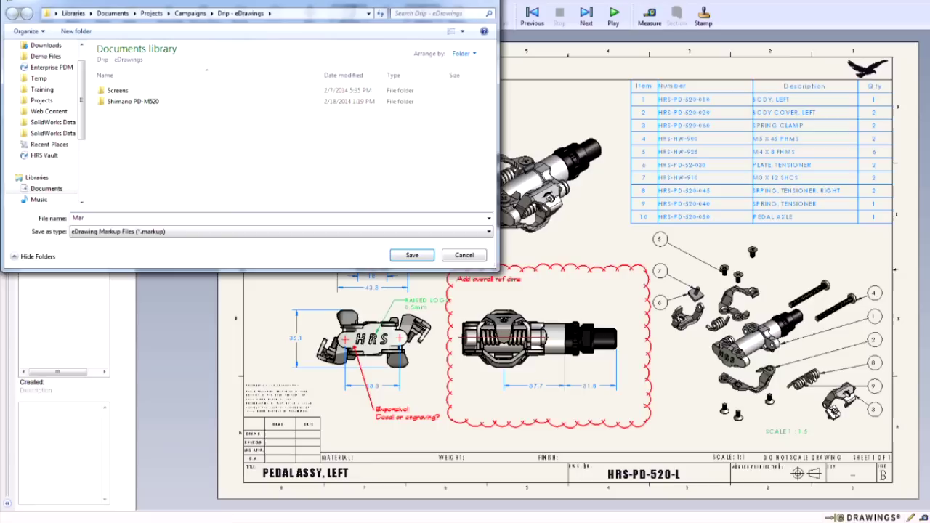
type("kup")
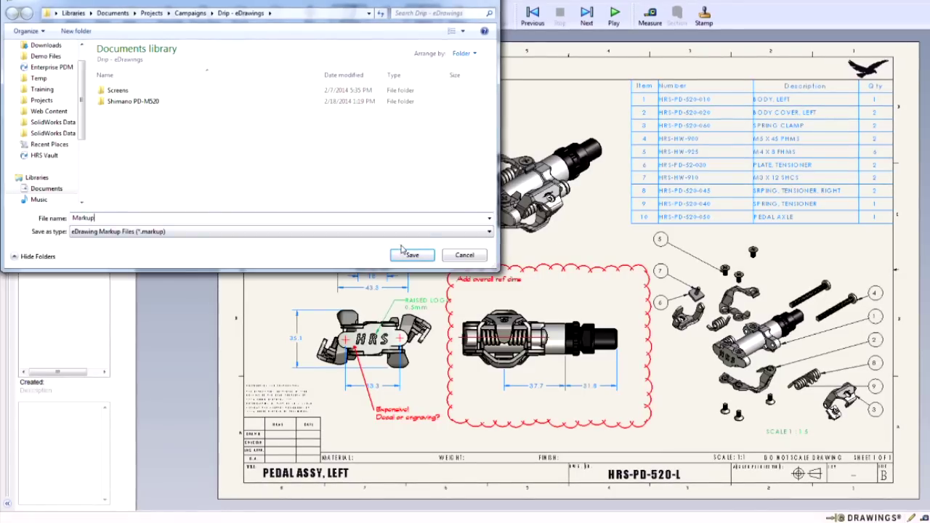
left_click(408, 255)
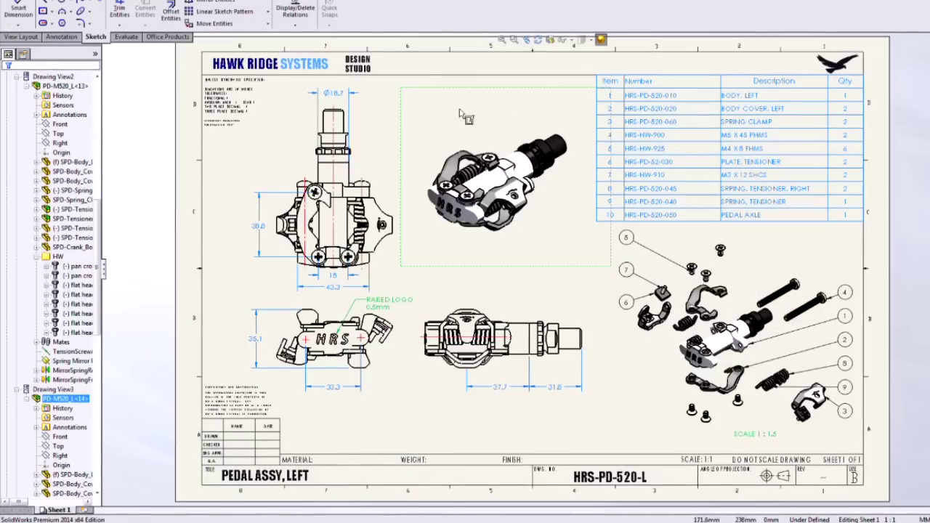
Insert the Markup.markup eDrawings markup file into the SolidWorks pedal drawing
left_click(459, 115)
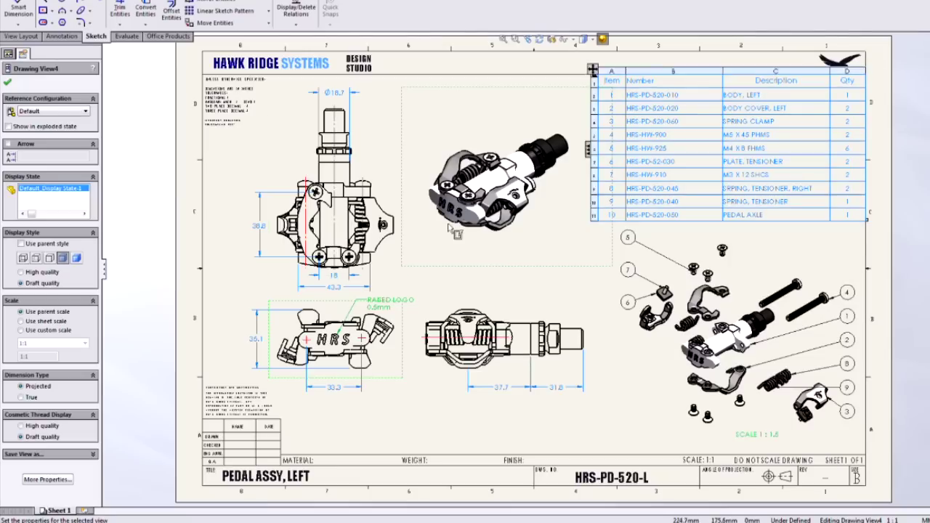
left_click(7, 83)
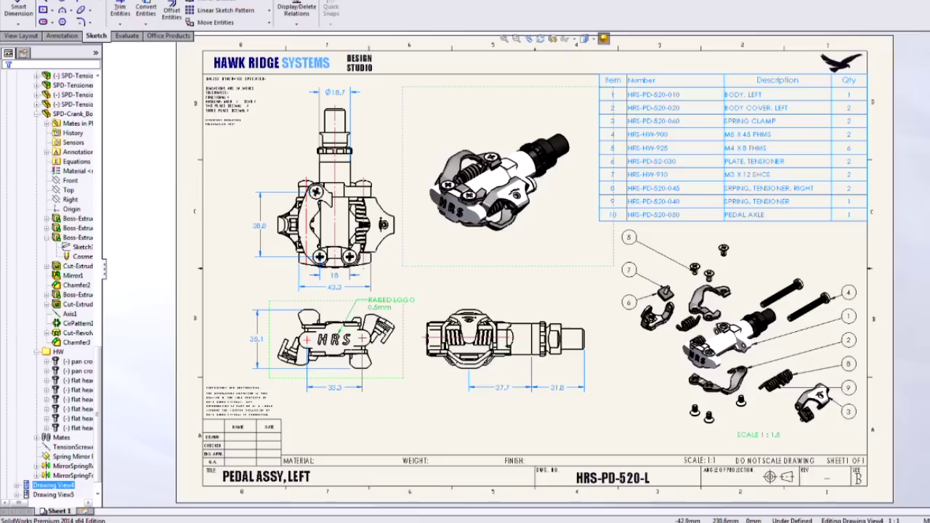
key("alt+e")
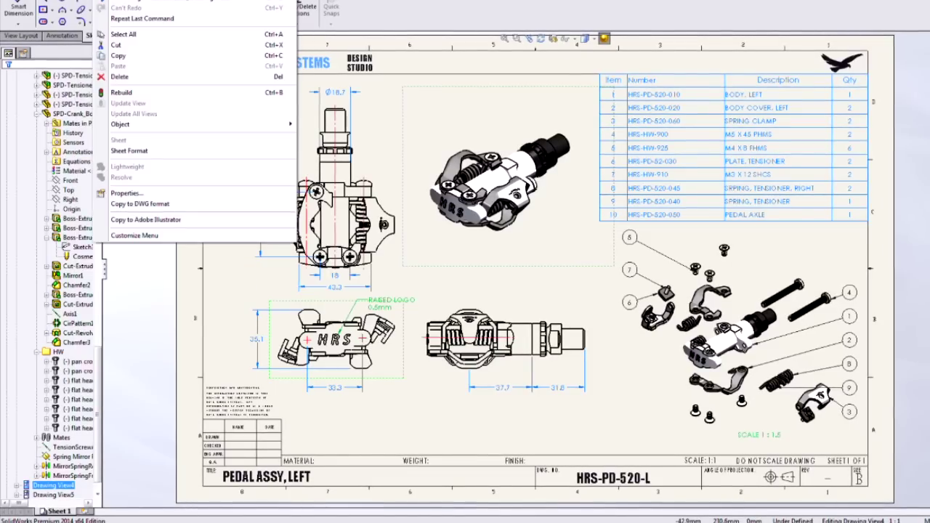
key("Right")
key("Right")
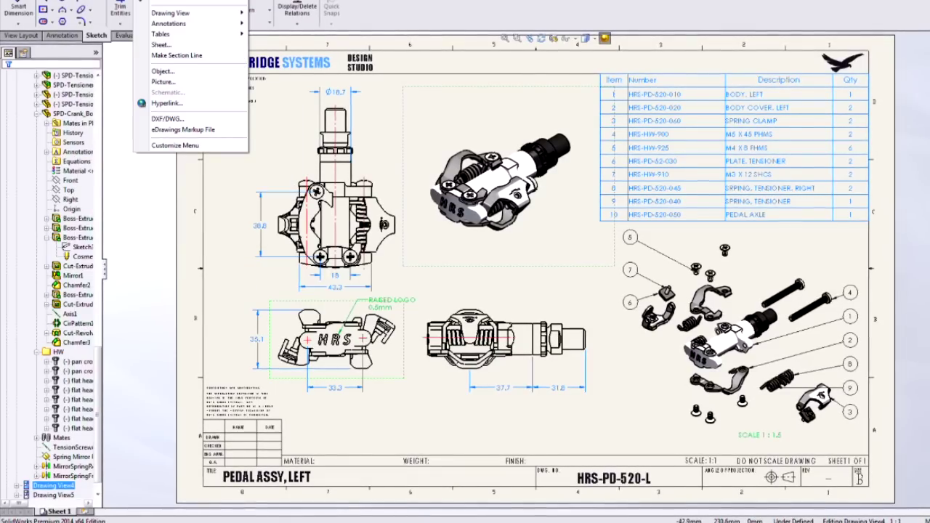
left_click(157, 129)
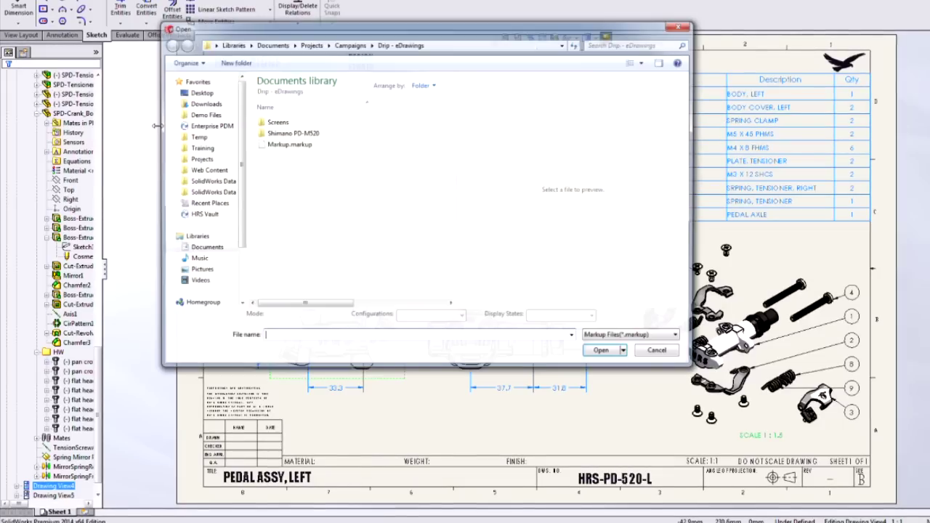
left_click(287, 144)
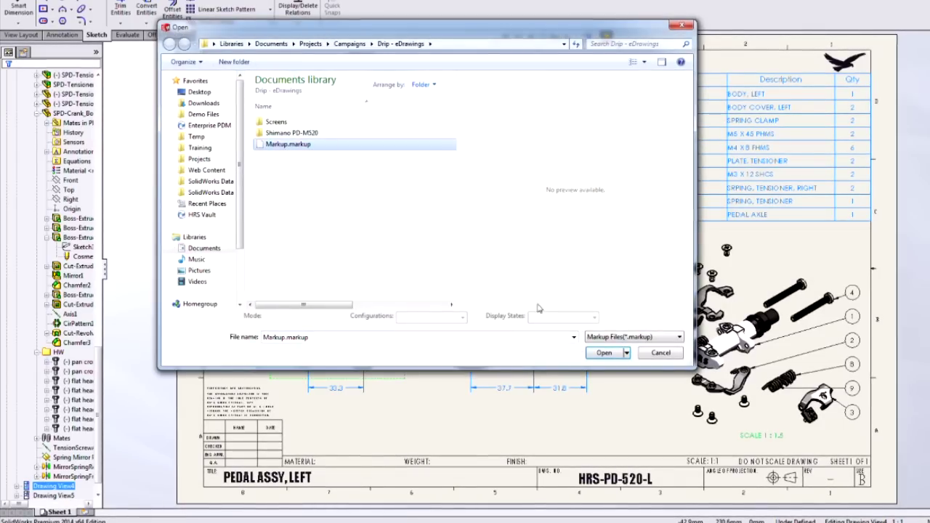
left_click(599, 350)
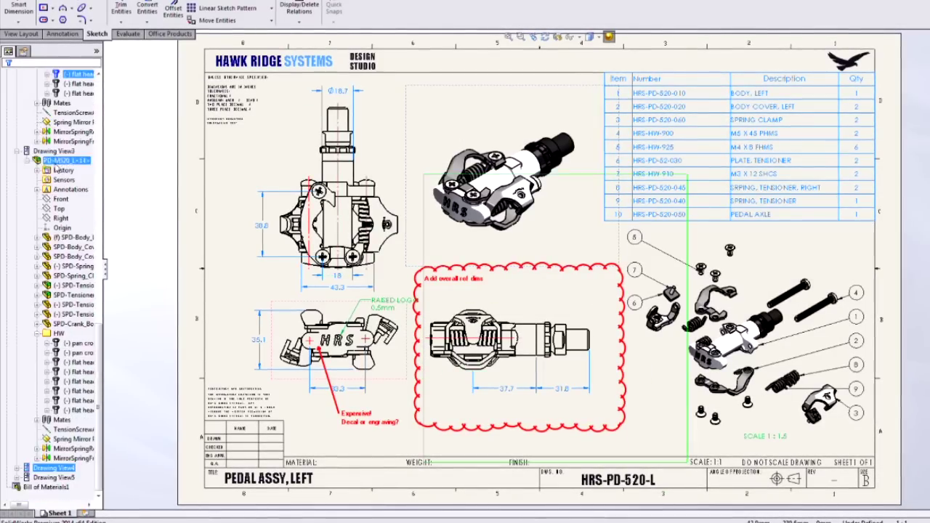
Expand eDrawings Markups to list both Mfg. Engineer comments and zoom to the first comment's cloud
left_click(85, 190)
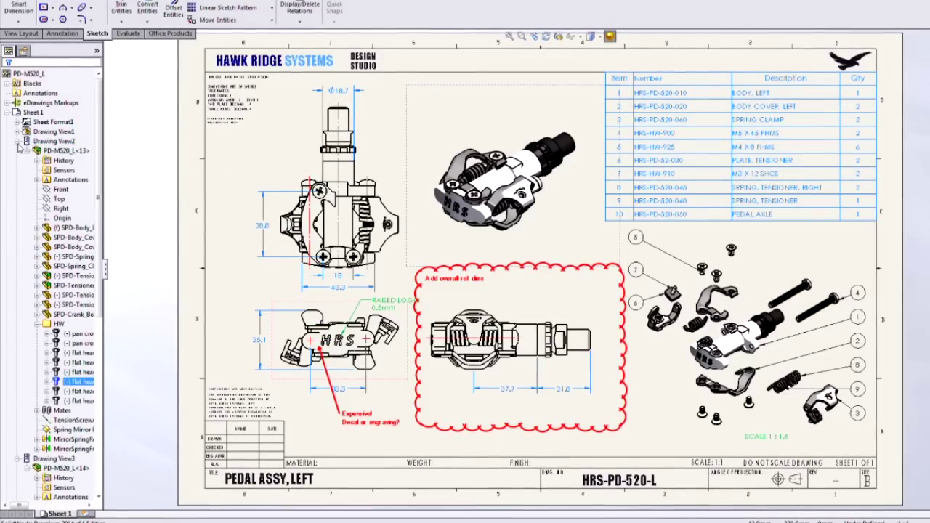
left_click(17, 141)
left_click(7, 113)
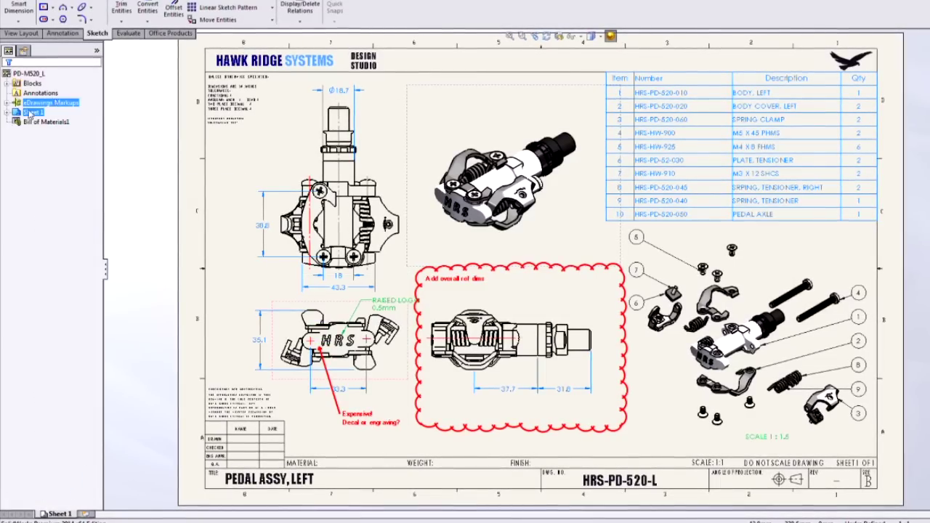
left_click(6, 103)
left_click(64, 113)
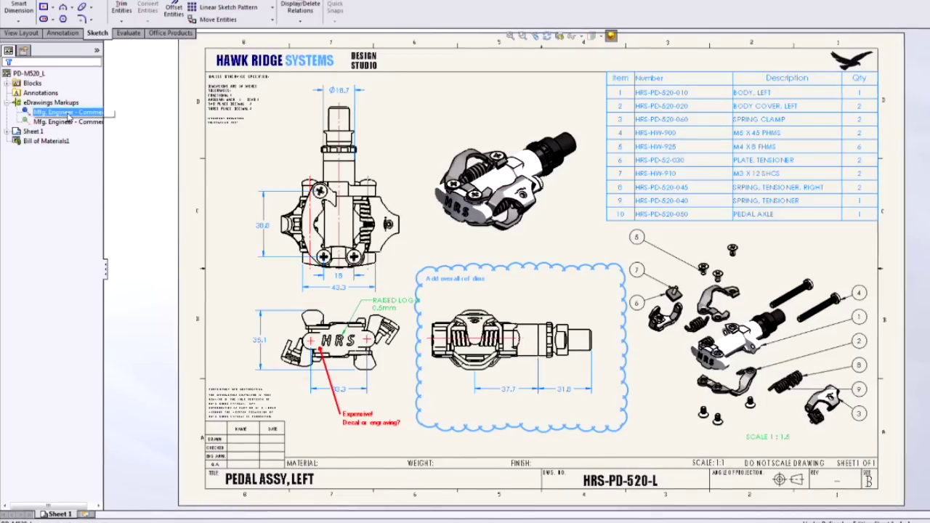
right_click(68, 114)
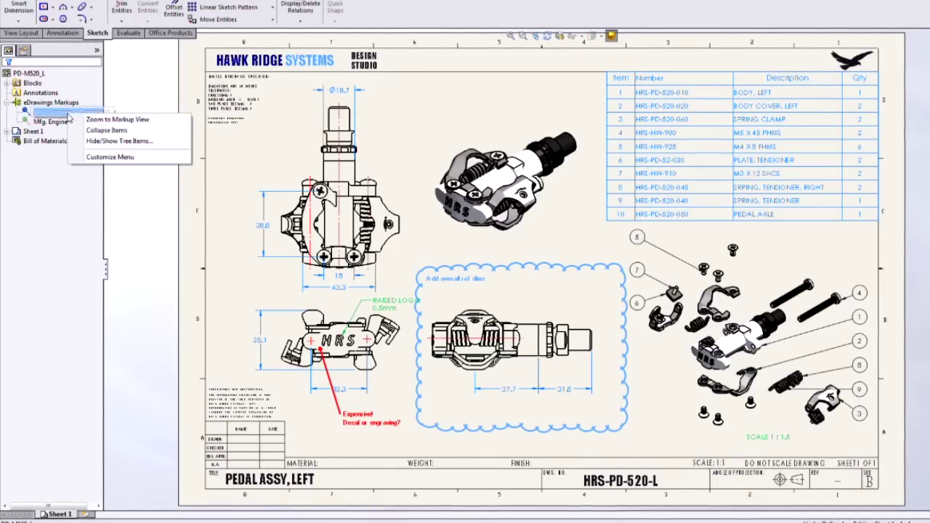
left_click(107, 119)
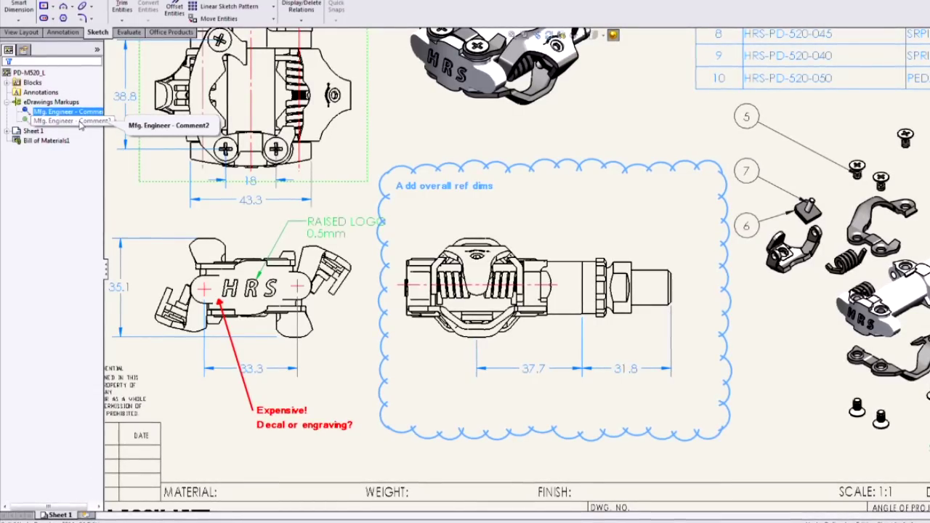
left_click(80, 122, "ctrl")
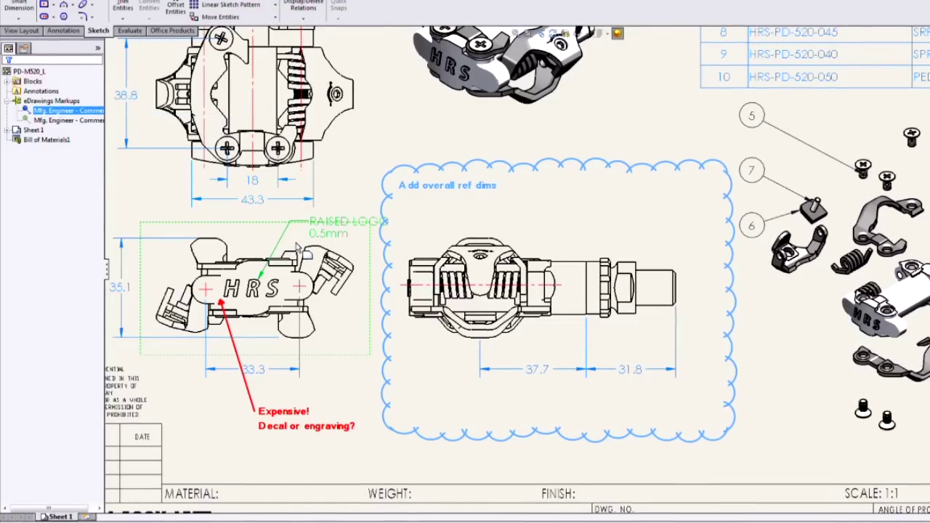
Add a 94.3 overall dimension from the pedal's left edge to the spindle end, below the side view
left_click(565, 189)
left_click(604, 204)
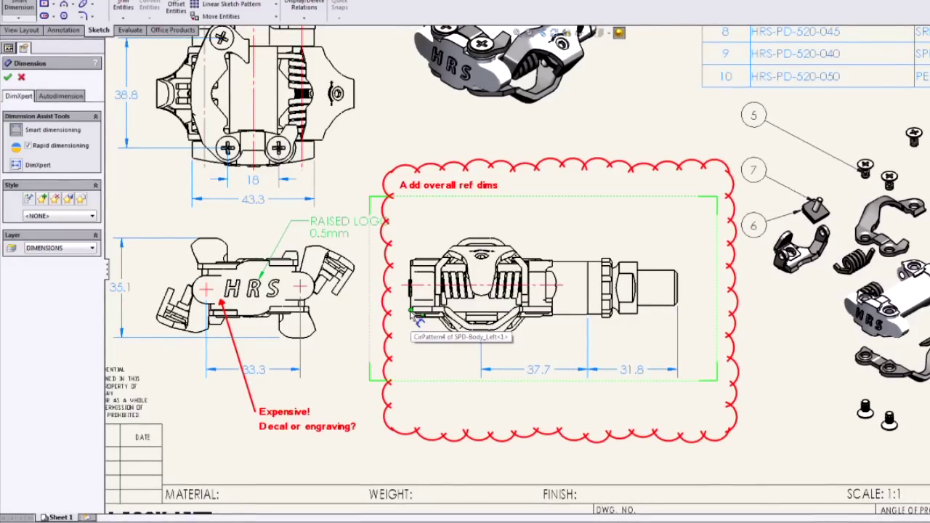
left_click(679, 296)
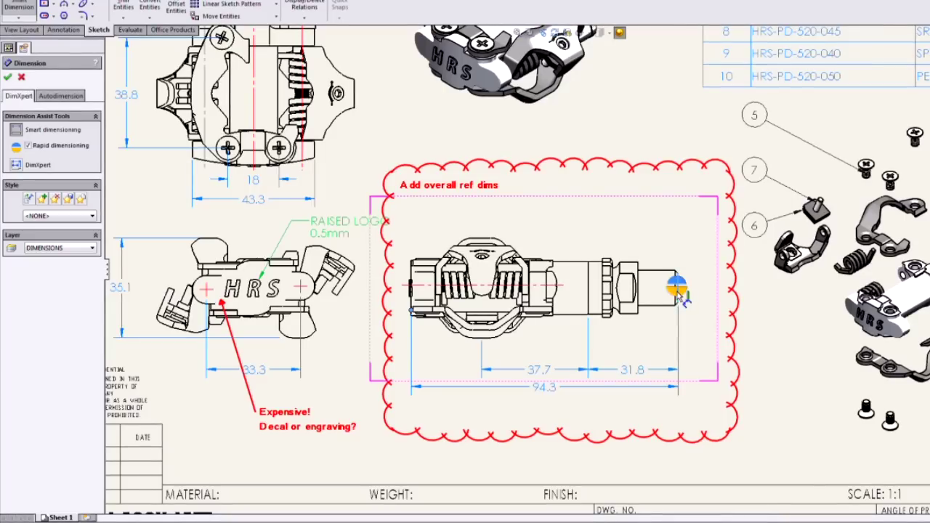
left_click(553, 405)
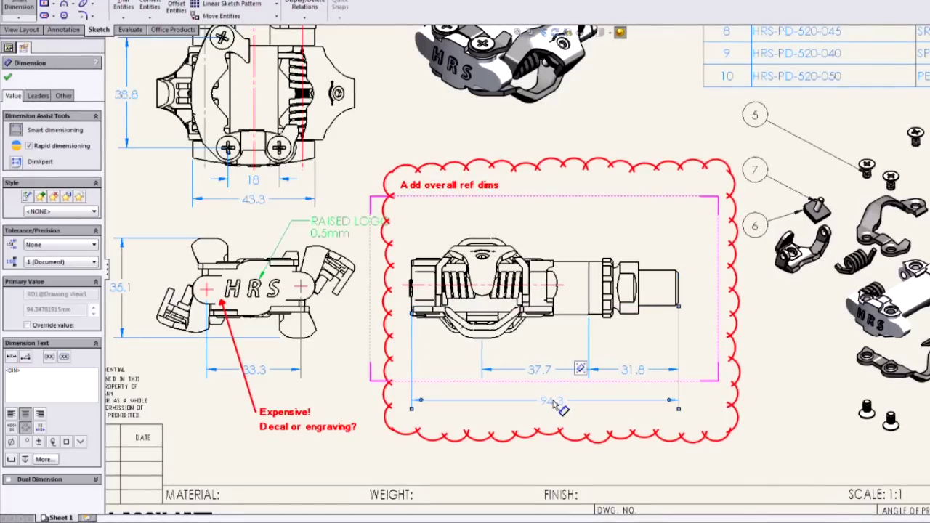
left_click(8, 78)
middle_click_drag(583, 268, 680, 266, "ctrl")
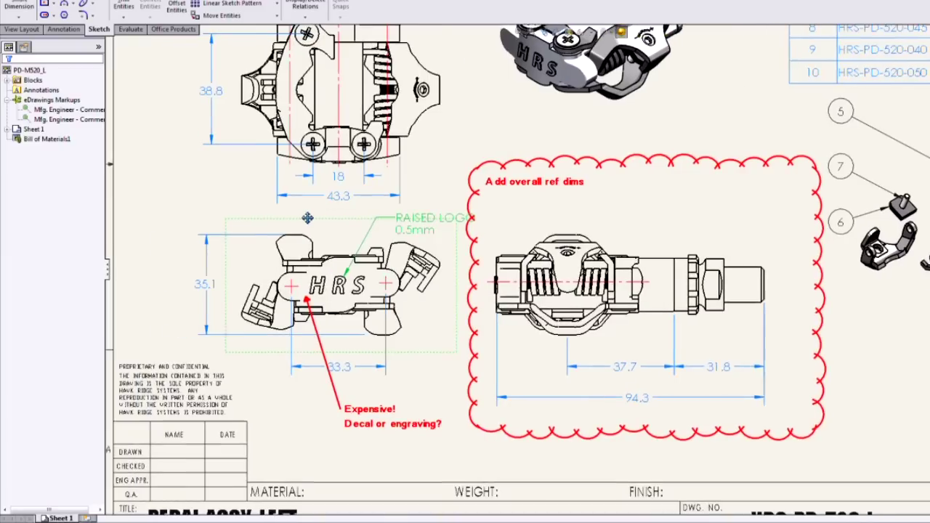
Hide the eDrawings markups and zoom to fit the whole sheet
left_click(69, 109)
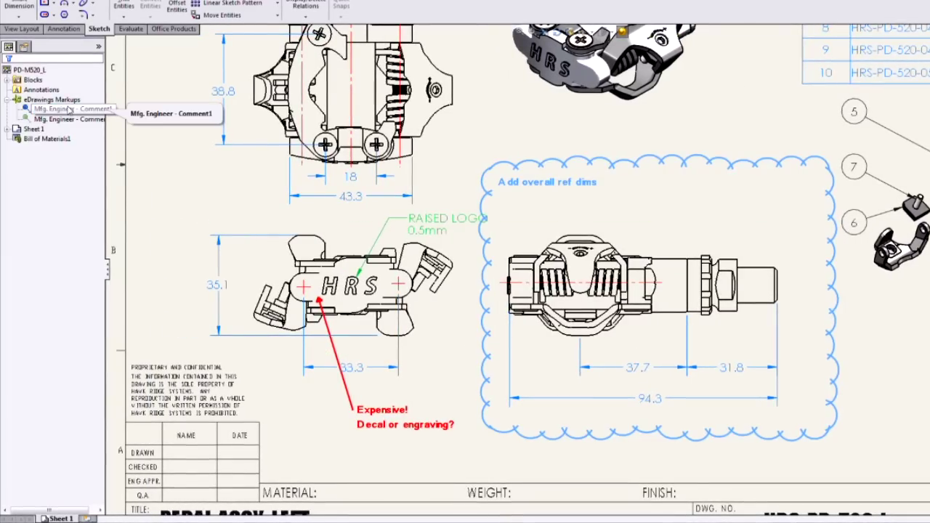
right_click(68, 100)
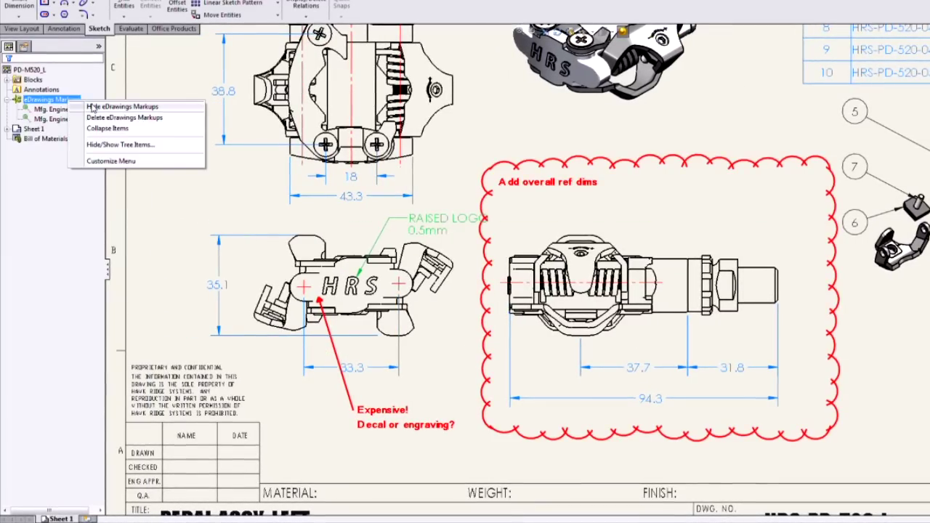
left_click(91, 106)
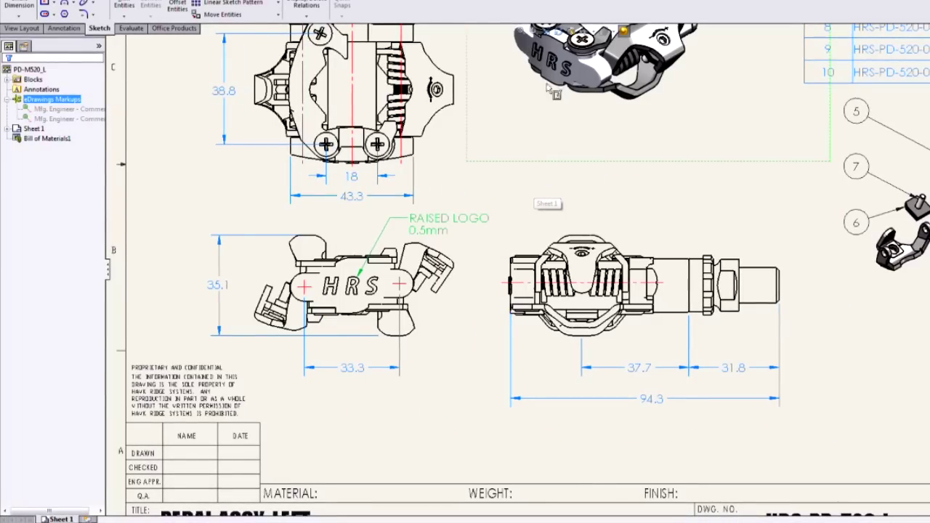
left_click(522, 32)
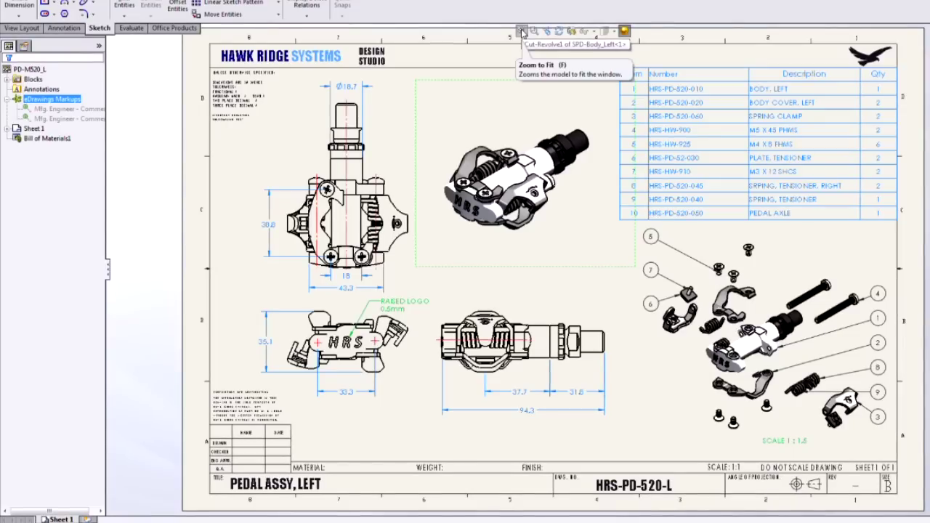